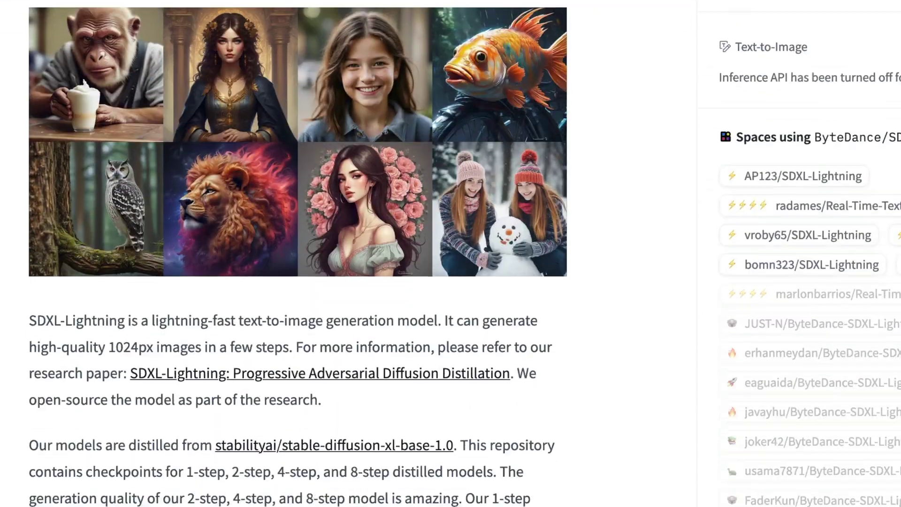
- Browse the SDXL-Lightning Files and versions list to the full, UNet and LoRA safetensors files
{"action": "scroll", "coordinate": [300, 253], "scroll_direction": "down", "scroll_amount": 9}
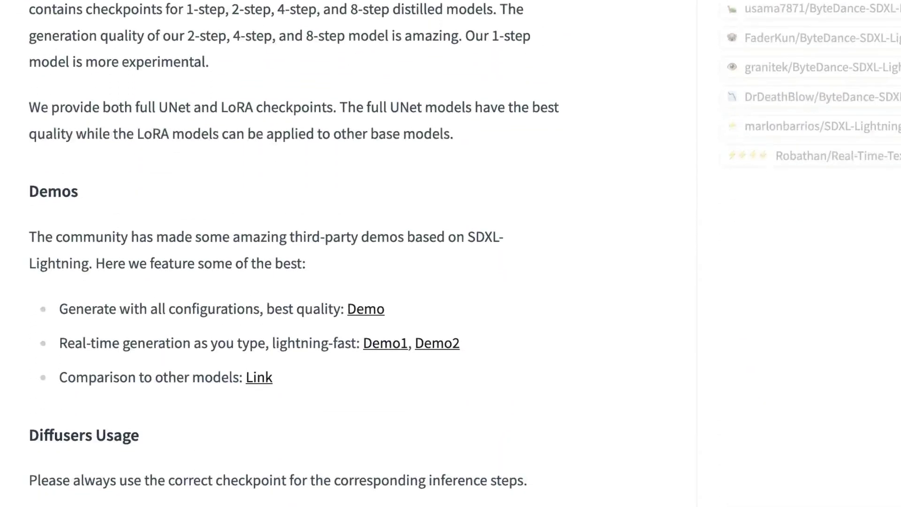
{"action": "scroll", "coordinate": [300, 253], "scroll_direction": "down", "scroll_amount": 15}
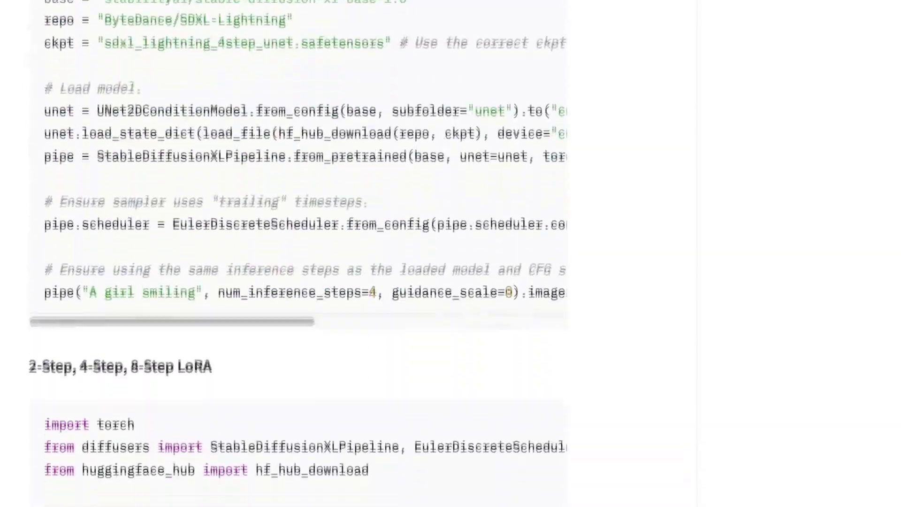
{"action": "scroll", "coordinate": [300, 253], "scroll_direction": "down", "scroll_amount": 1}
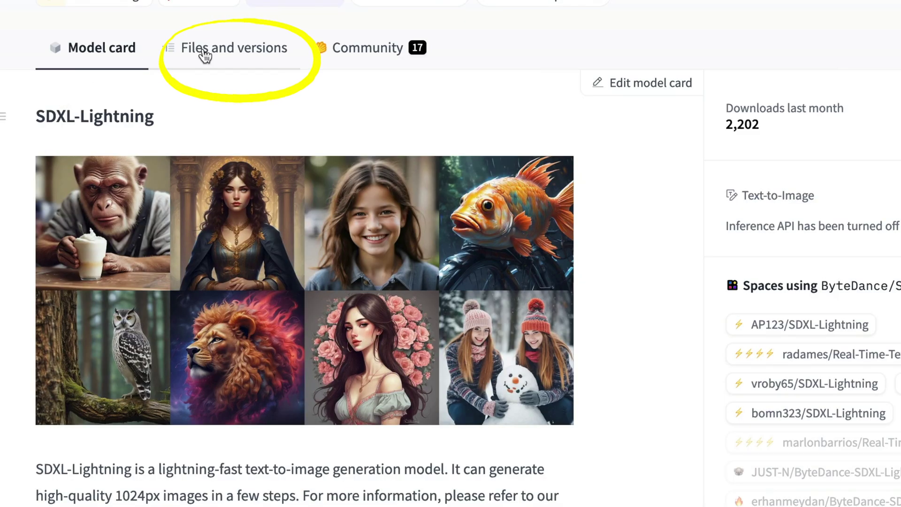
{"action": "left_click", "coordinate": [205, 57]}
{"action": "scroll", "coordinate": [205, 56], "scroll_direction": "down", "scroll_amount": 5}
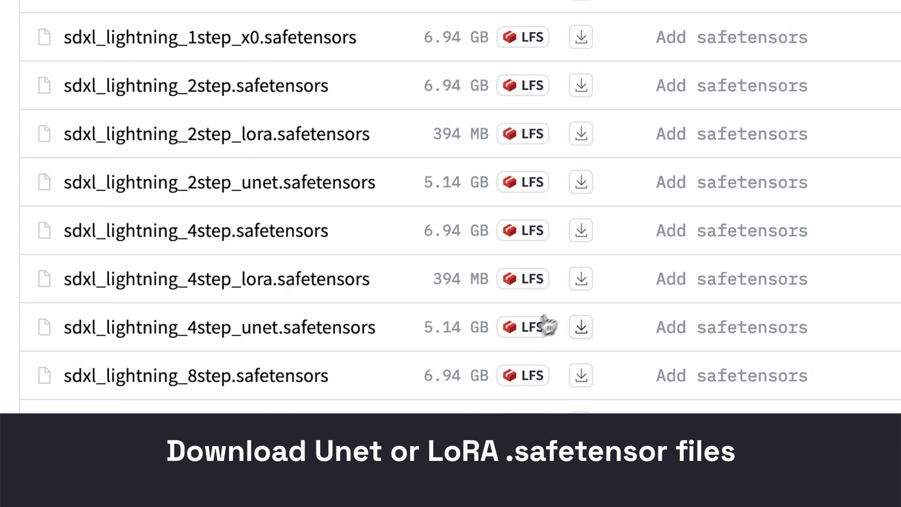
- Load civitai.com and filter its Models listing to the SDXL Lightning base model
{"action": "type", "text": "civit"}
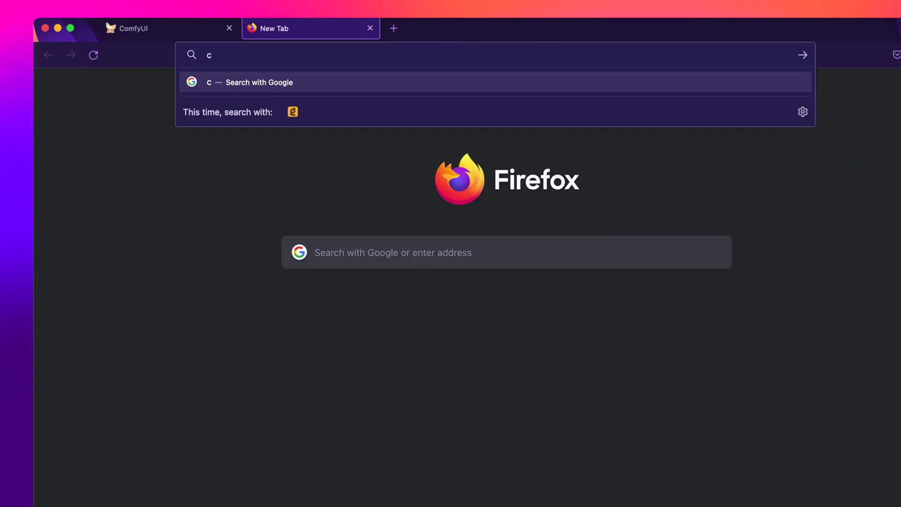
{"action": "type", "text": "ai.com"}
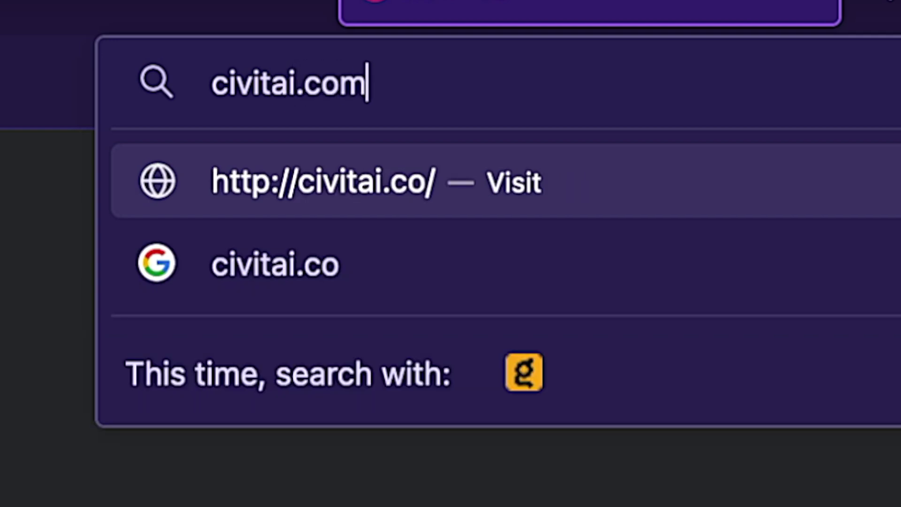
{"action": "key", "text": "Return"}
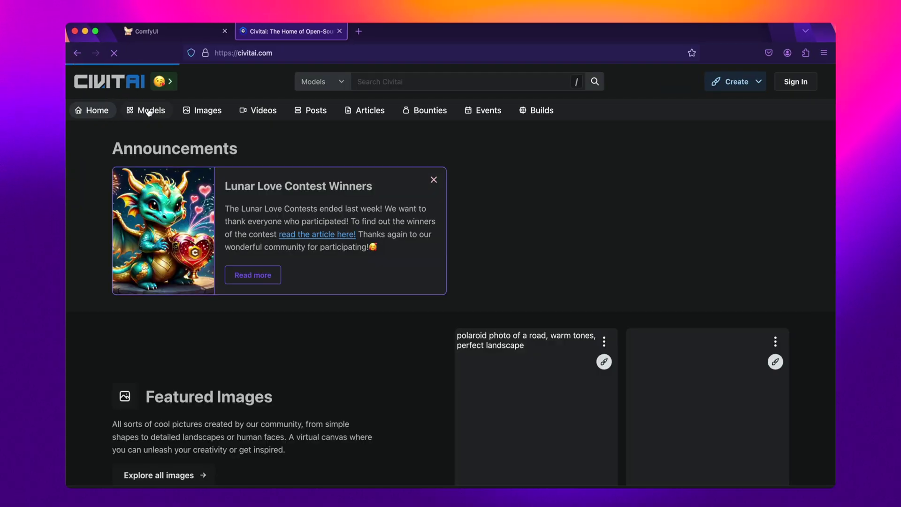
{"action": "left_click", "coordinate": [149, 111]}
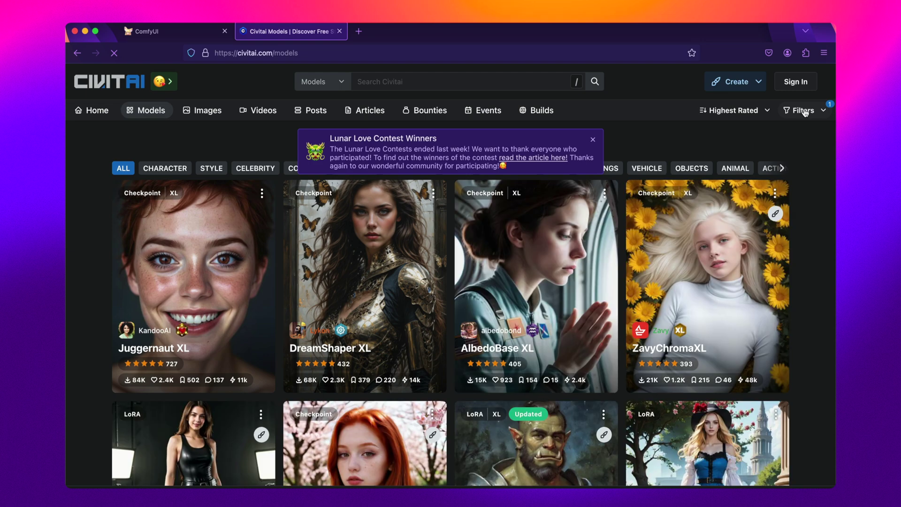
{"action": "left_click", "coordinate": [804, 110]}
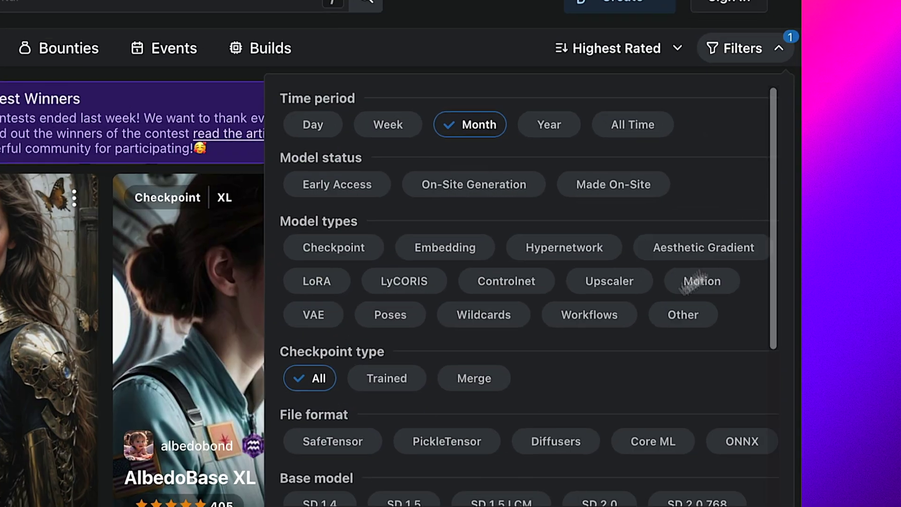
{"action": "scroll", "coordinate": [609, 266], "scroll_direction": "down", "scroll_amount": 3}
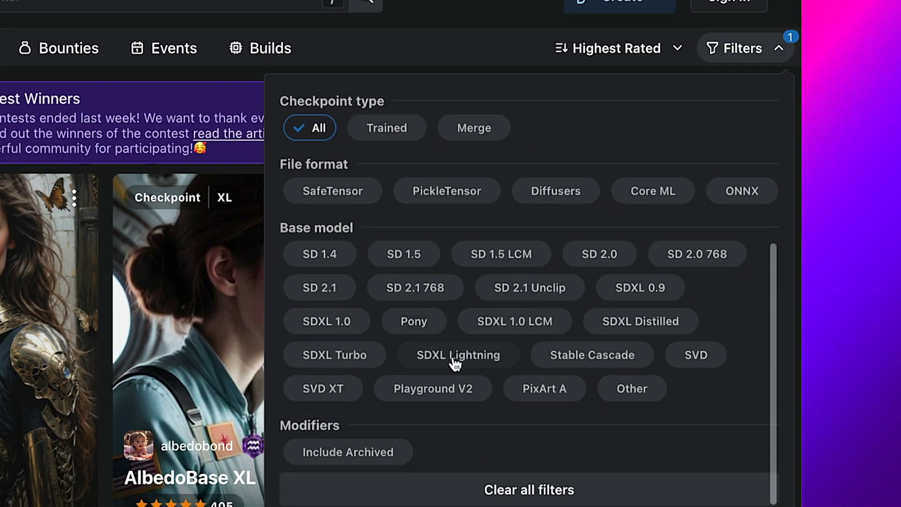
{"action": "left_click", "coordinate": [455, 362]}
{"action": "left_click", "coordinate": [249, 139]}
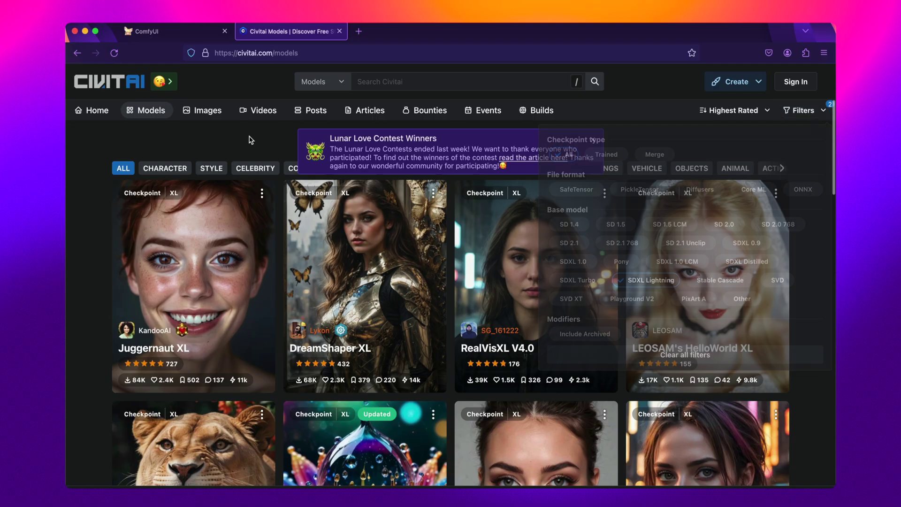
{"action": "scroll", "coordinate": [264, 207], "scroll_direction": "down", "scroll_amount": 8}
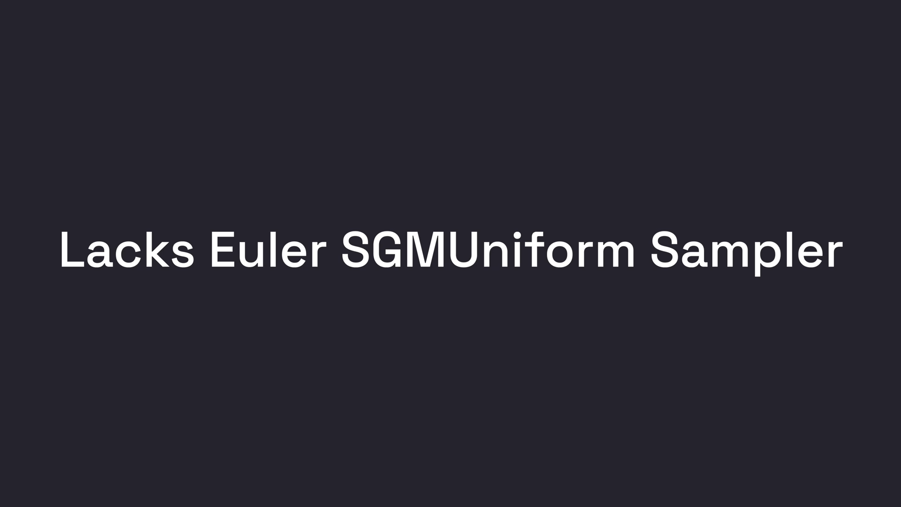
- Reset to the default workflow and load the sdxl_lightning_4step.safetensors checkpoint
{"action": "left_click", "coordinate": [819, 452]}
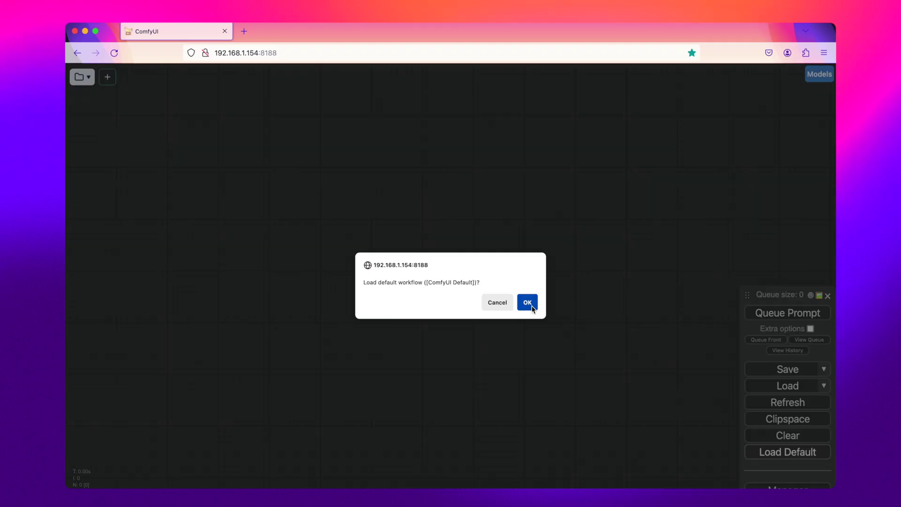
{"action": "left_click", "coordinate": [528, 303]}
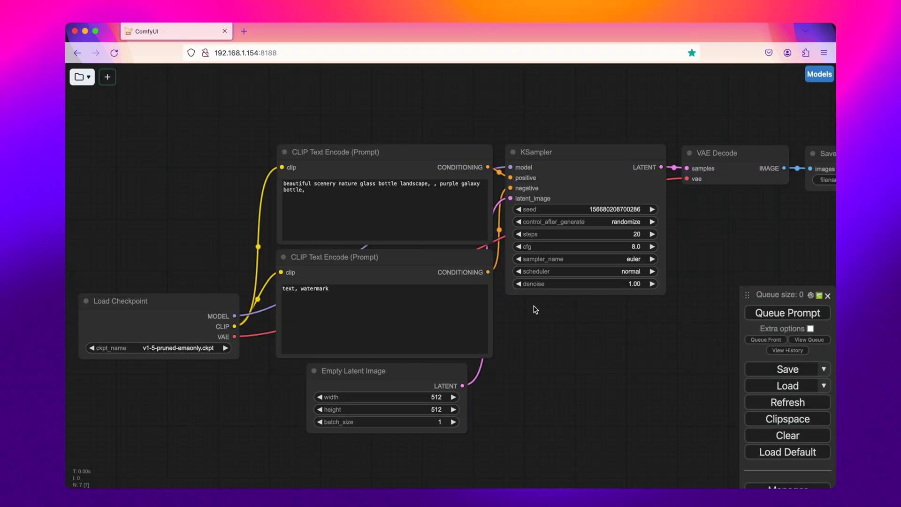
{"action": "left_click", "coordinate": [173, 348]}
{"action": "type", "text": "light"}
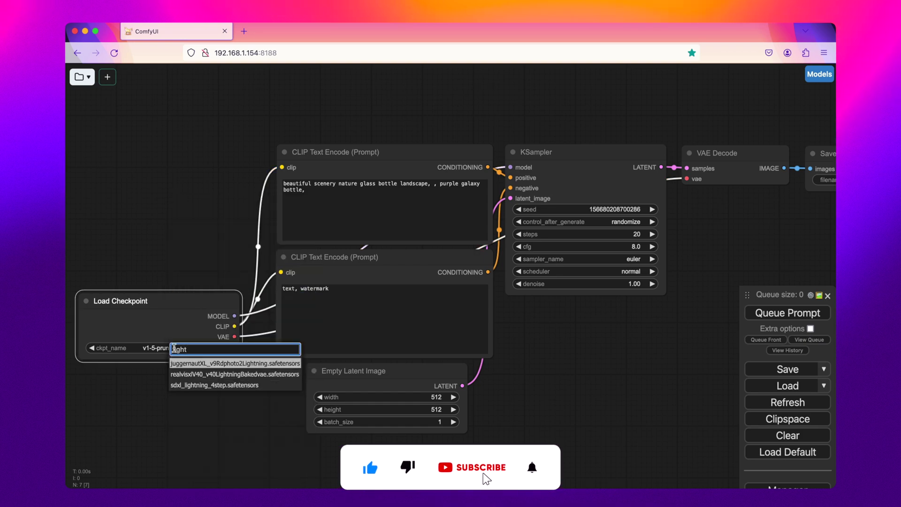
{"action": "left_click", "coordinate": [214, 384]}
- Set the Empty Latent Image width and height to 1024
{"action": "left_click", "coordinate": [425, 397]}
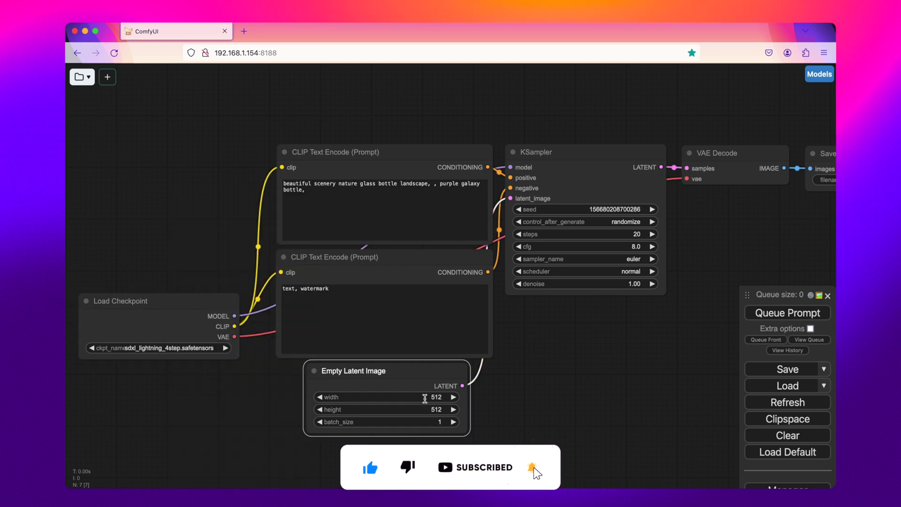
{"action": "type", "text": "1"}
{"action": "key", "text": "Return"}
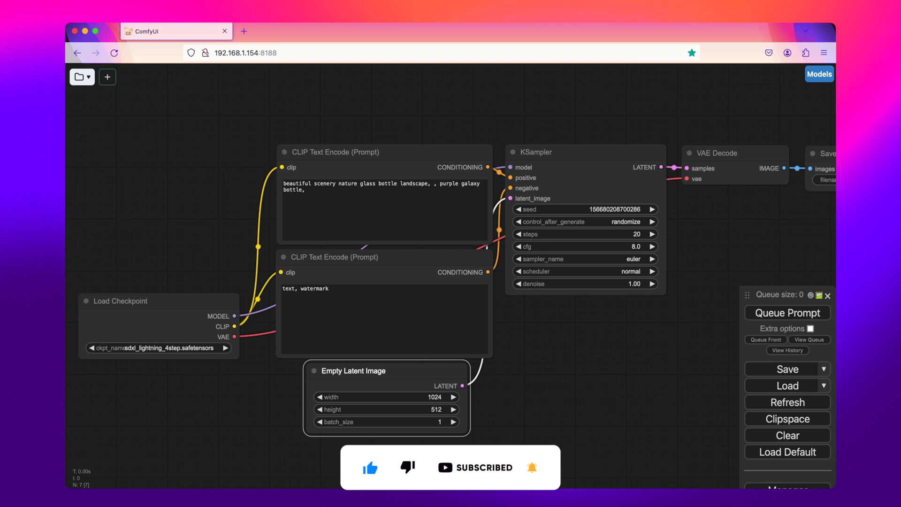
{"action": "left_click", "coordinate": [433, 410]}
{"action": "type", "text": "1024"}
{"action": "key", "text": "Return"}
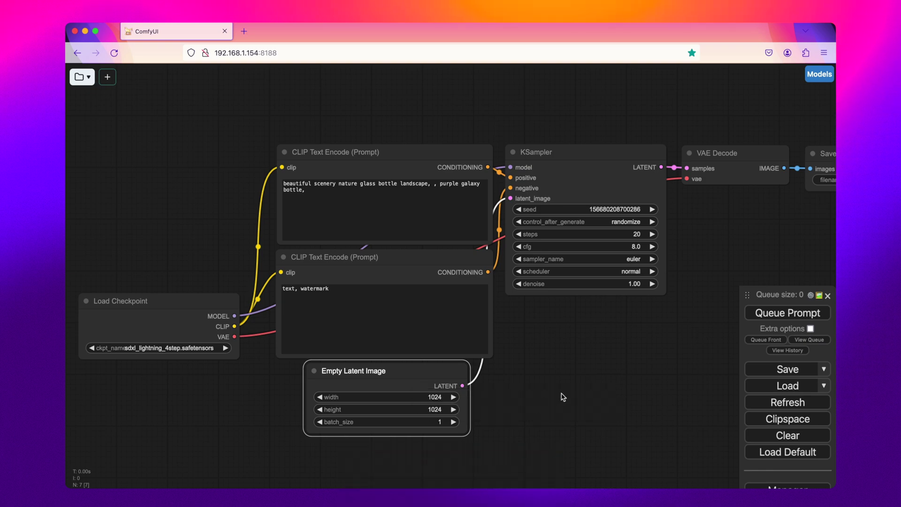
{"action": "left_click_drag", "start_coordinate": [617, 346], "coordinate": [481, 361]}
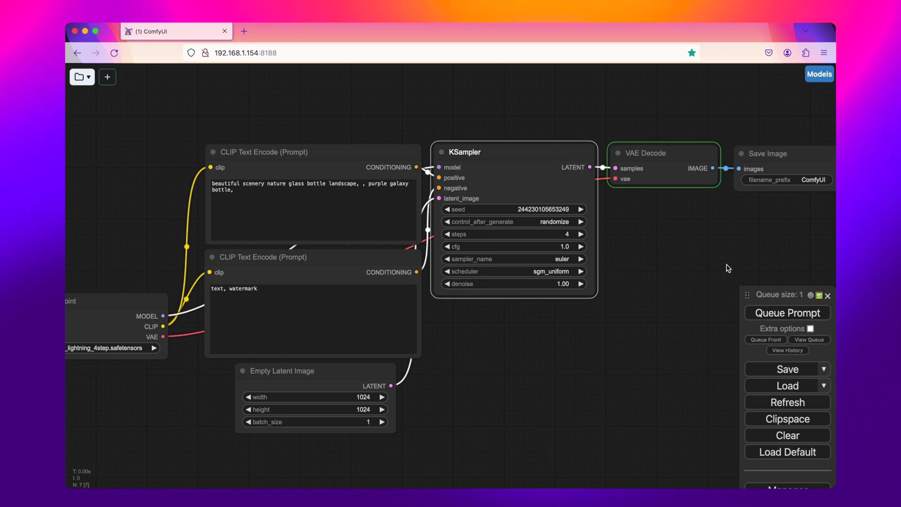
- Enlarge and reposition the Save Image node to show the generated purple bottle images
{"action": "left_click_drag", "start_coordinate": [726, 263], "coordinate": [518, 250]}
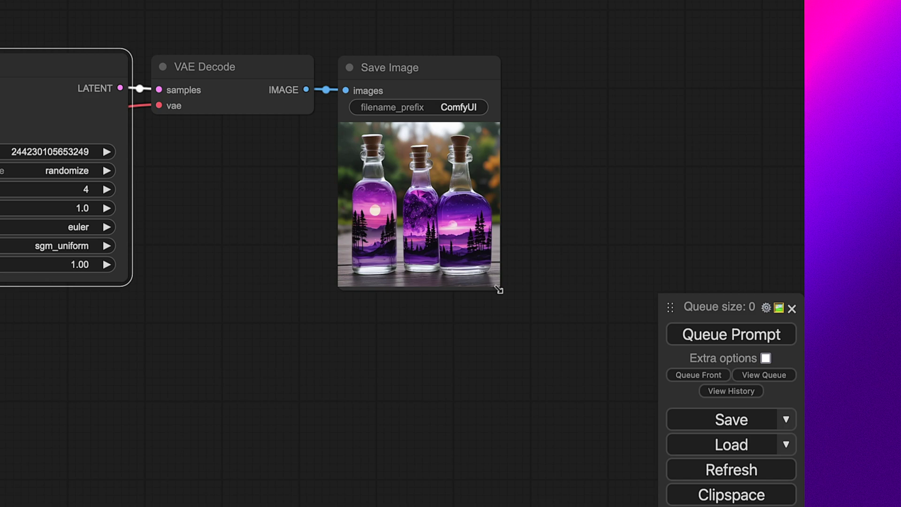
{"action": "left_click_drag", "start_coordinate": [633, 283], "coordinate": [751, 389]}
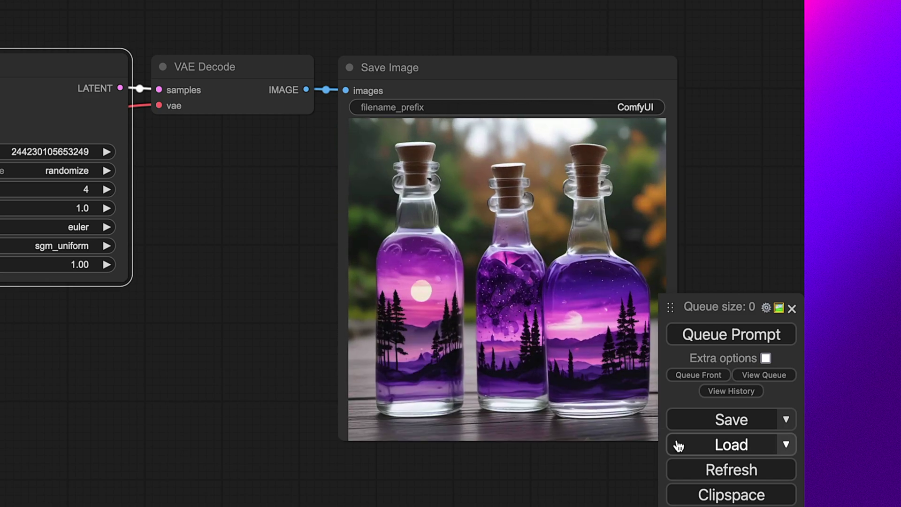
{"action": "left_click_drag", "start_coordinate": [346, 359], "coordinate": [283, 354]}
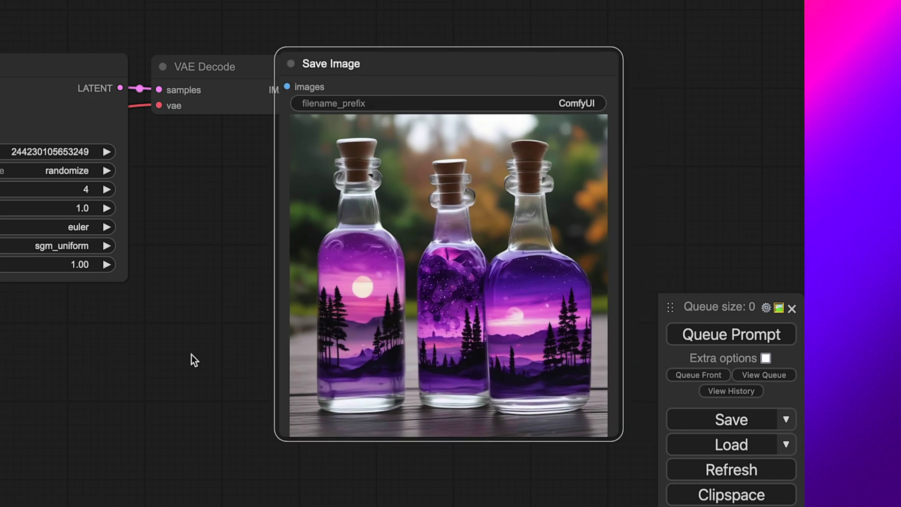
{"action": "left_click_drag", "start_coordinate": [190, 354], "coordinate": [106, 352]}
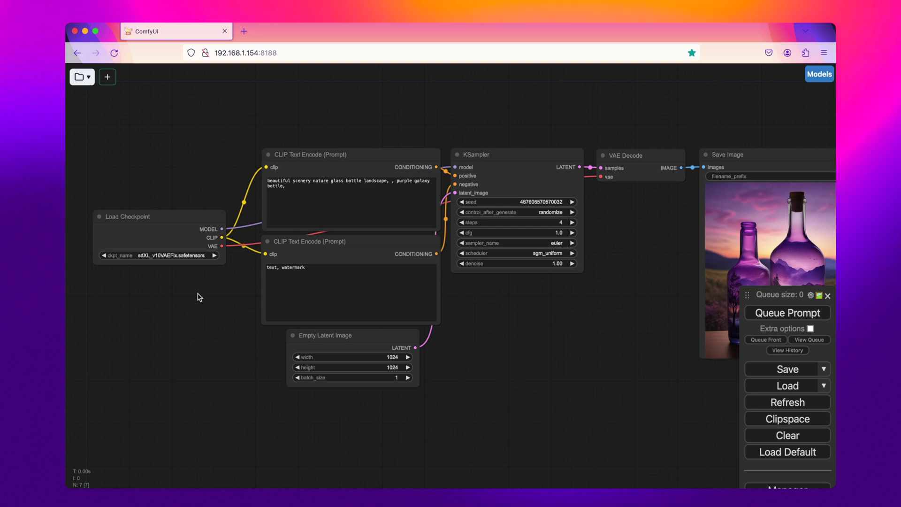
- Add a Load LoRA node fed by the checkpoint, outputting to the KSampler and both prompt encoders
{"action": "double_click", "coordinate": [199, 297]}
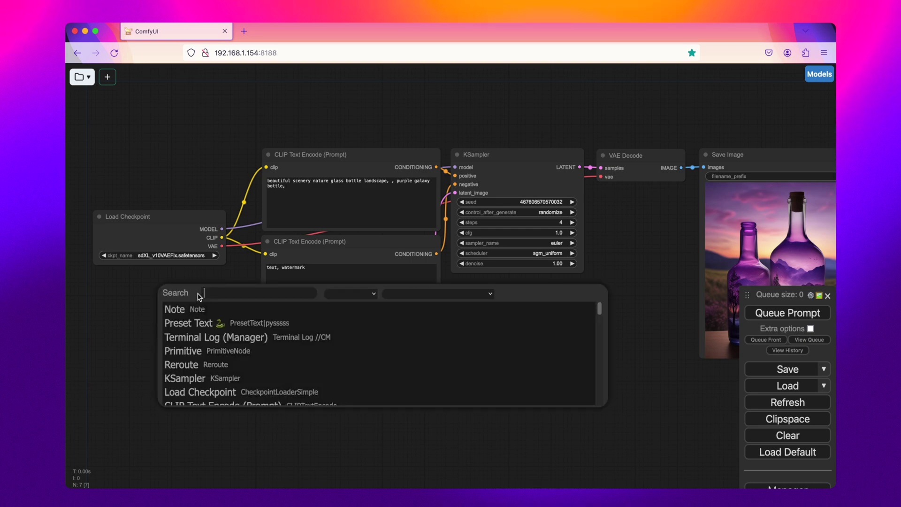
{"action": "type", "text": "load lo"}
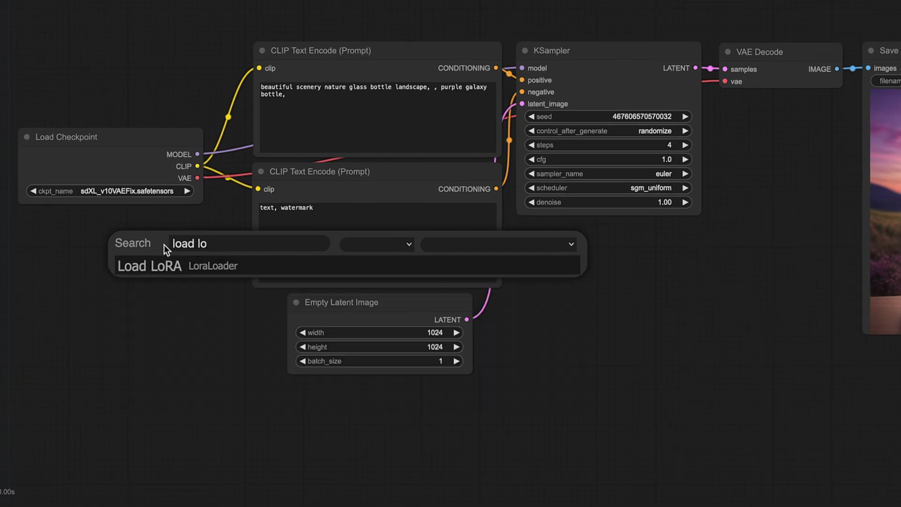
{"action": "key", "text": "Return"}
{"action": "left_click_drag", "start_coordinate": [244, 239], "coordinate": [108, 250]}
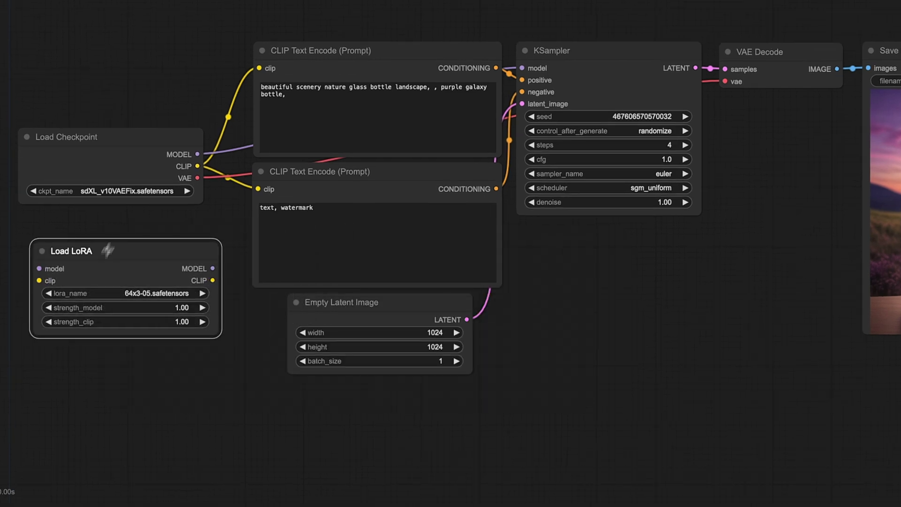
{"action": "left_click_drag", "start_coordinate": [197, 154], "coordinate": [39, 280]}
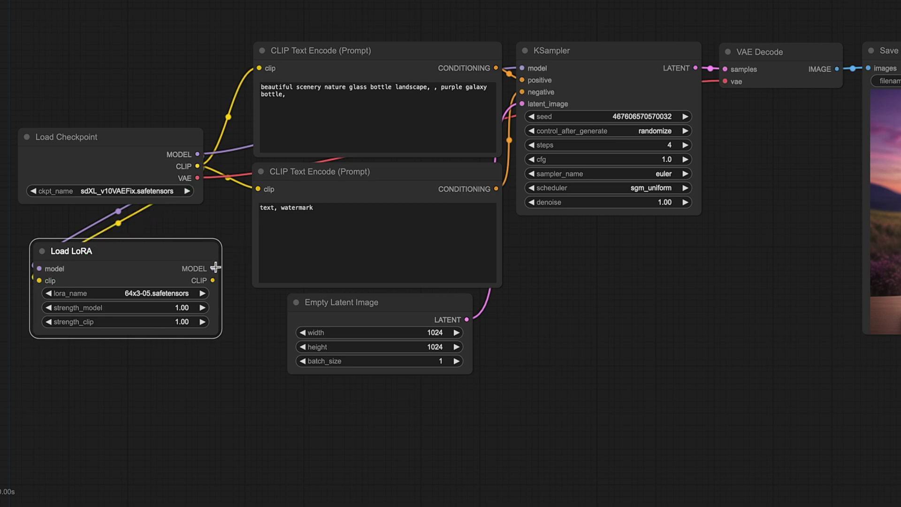
{"action": "mouse_move", "coordinate": [214, 268]}
{"action": "left_mouse_down"}
{"action": "mouse_move", "coordinate": [525, 68]}
{"action": "mouse_move", "coordinate": [214, 280]}
{"action": "left_mouse_up"}
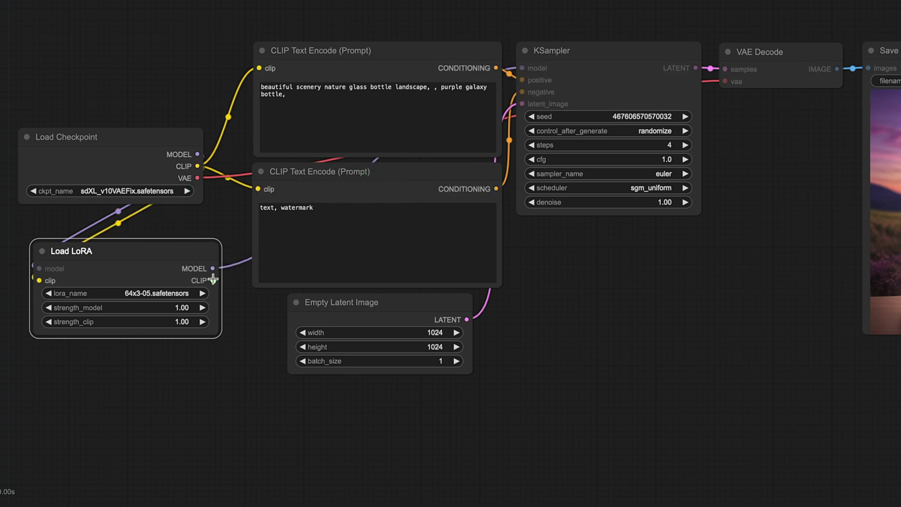
{"action": "left_click_drag", "start_coordinate": [257, 70], "coordinate": [257, 69]}
{"action": "left_click_drag", "start_coordinate": [214, 281], "coordinate": [256, 189]}
- Select sdxl_lightning_4step_lora.safetensors as the LoRA file and bring the result into view
{"action": "left_click", "coordinate": [172, 293]}
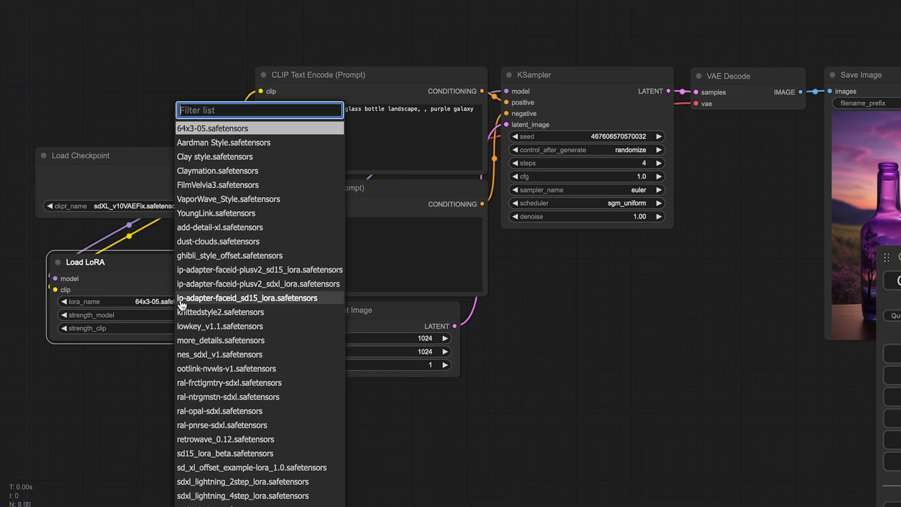
{"action": "type", "text": "ligh"}
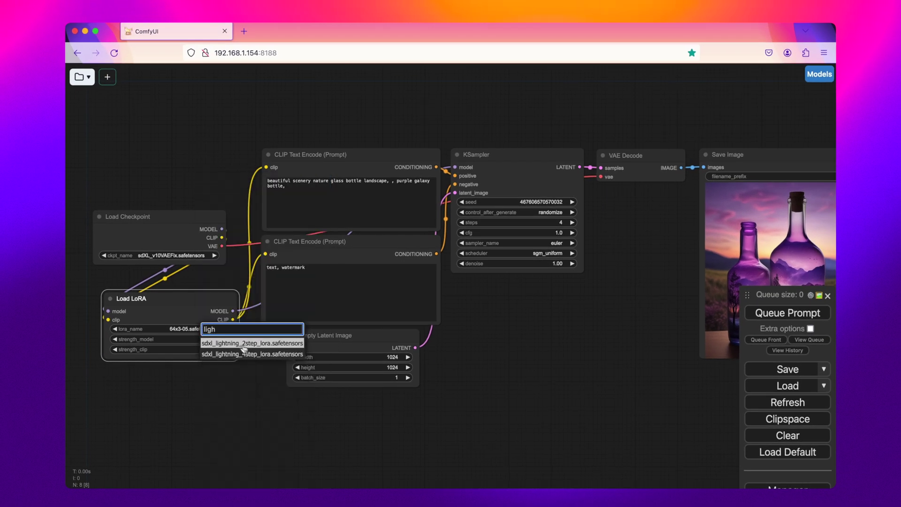
{"action": "left_click", "coordinate": [244, 354]}
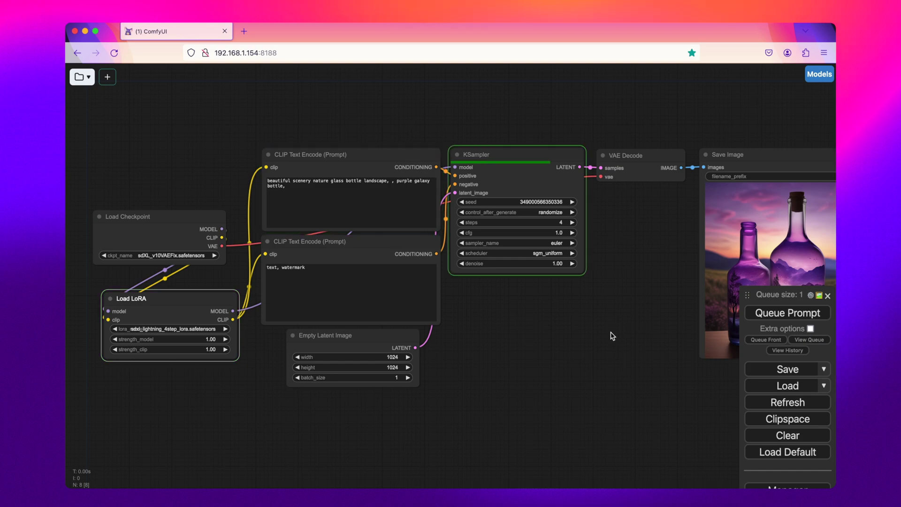
{"action": "left_click_drag", "start_coordinate": [612, 335], "coordinate": [336, 324]}
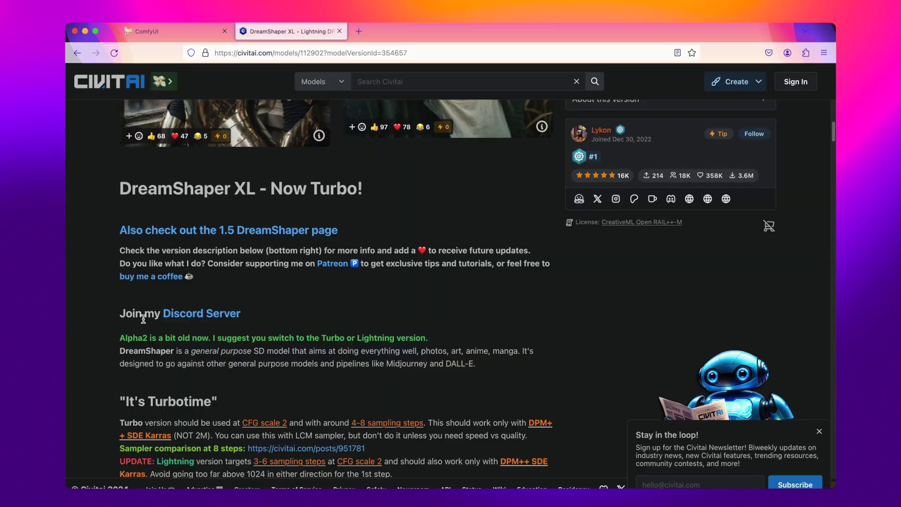
- Highlight the Lightning UPDATE note, then expand the description to its Lightning settings (832×1216, DPM++ SDE, 4–6 steps)
{"action": "scroll", "coordinate": [145, 319], "scroll_direction": "down", "scroll_amount": 5}
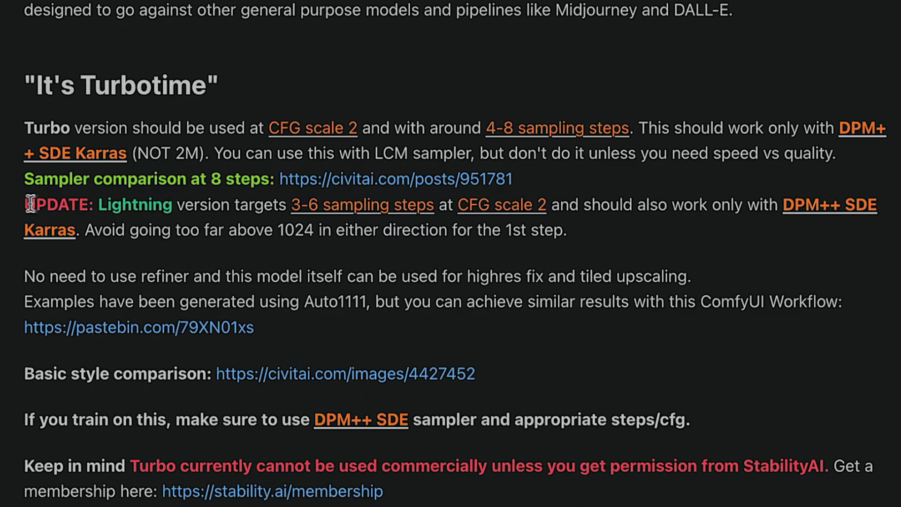
{"action": "left_click_drag", "start_coordinate": [122, 252], "coordinate": [433, 278]}
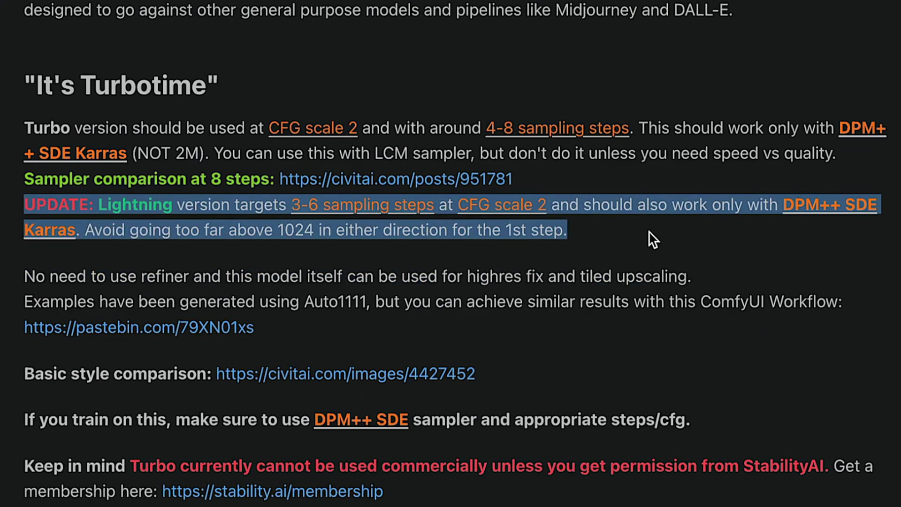
{"action": "left_click", "coordinate": [683, 216]}
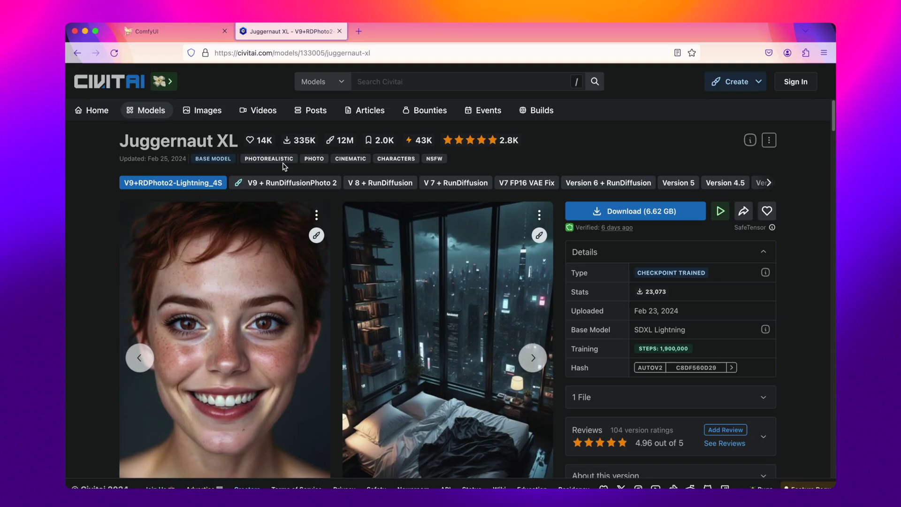
{"action": "scroll", "coordinate": [158, 376], "scroll_direction": "down", "scroll_amount": 10}
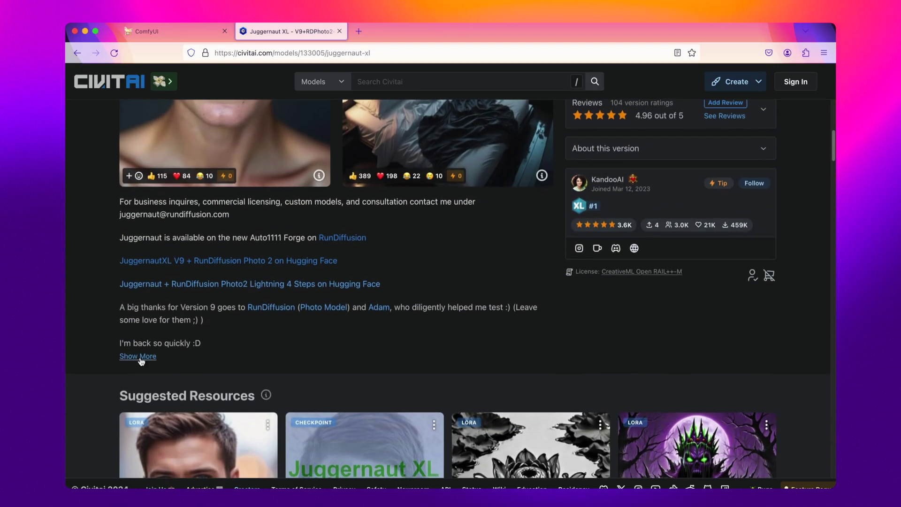
{"action": "left_click", "coordinate": [139, 356]}
{"action": "scroll", "coordinate": [141, 361], "scroll_direction": "down", "scroll_amount": 8}
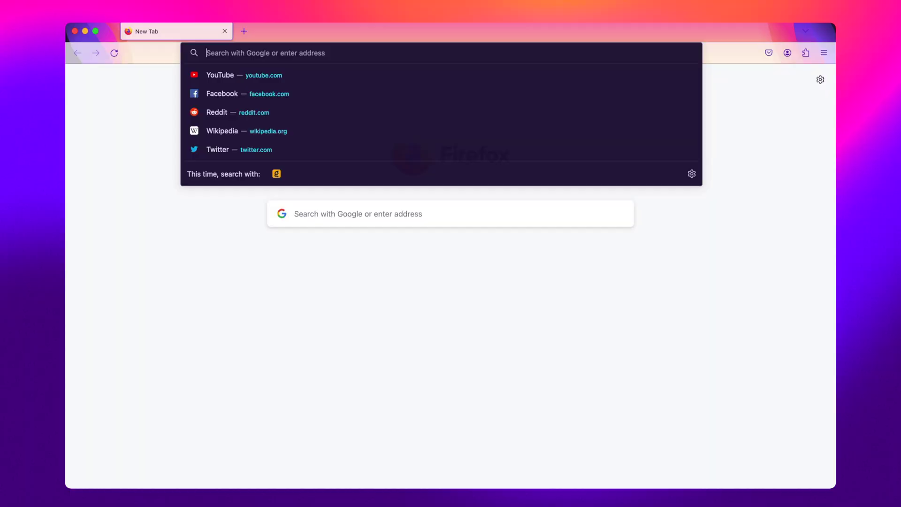
- Open fastsdxl.ai and enter the prompt 'Photo of a man, standing in a street,'
{"action": "type", "text": "fasts"}
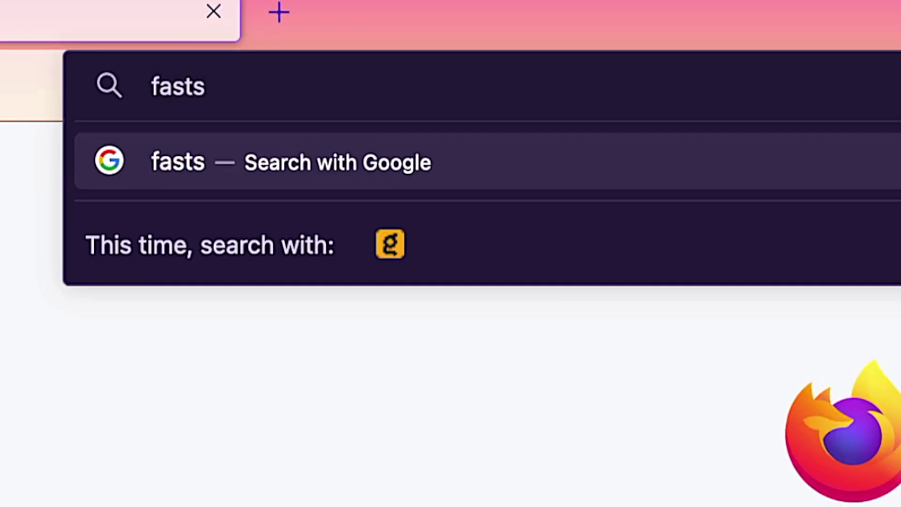
{"action": "type", "text": "dxl.ai"}
{"action": "key", "text": "Return"}
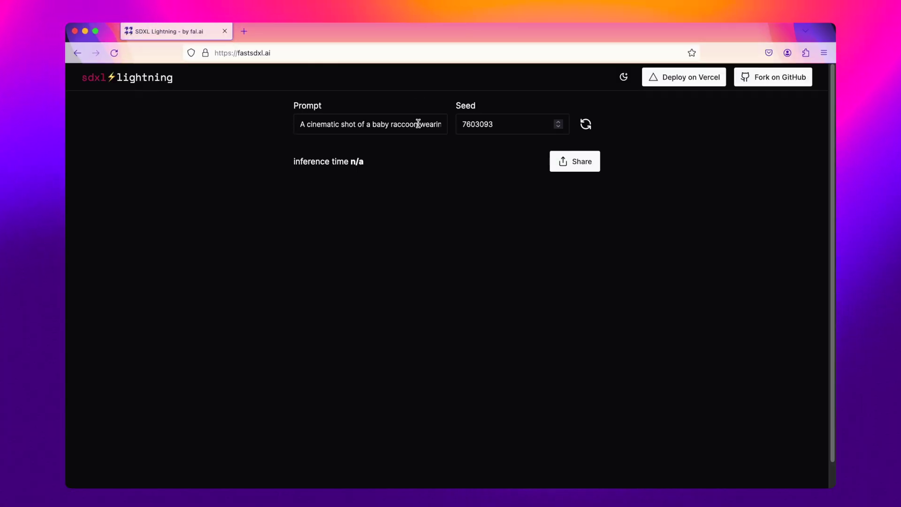
{"action": "left_click", "coordinate": [418, 123]}
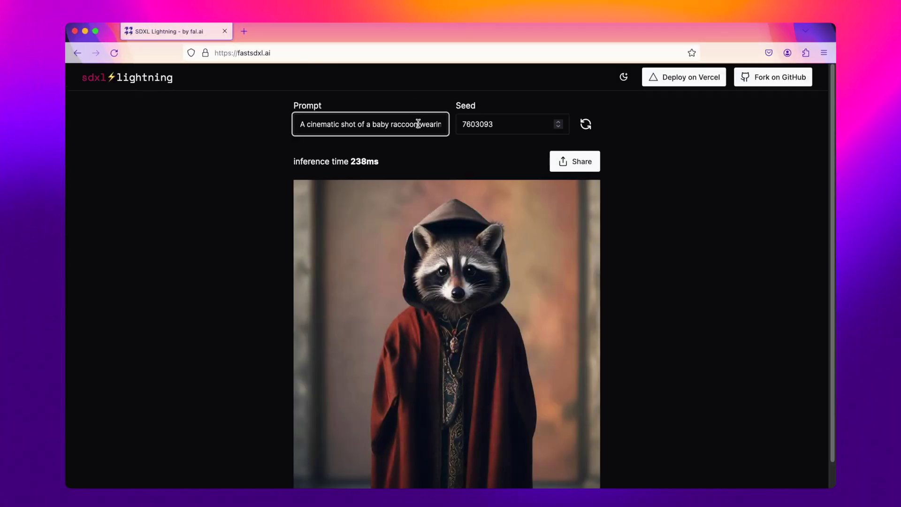
{"action": "type", "text": "Photo of a"}
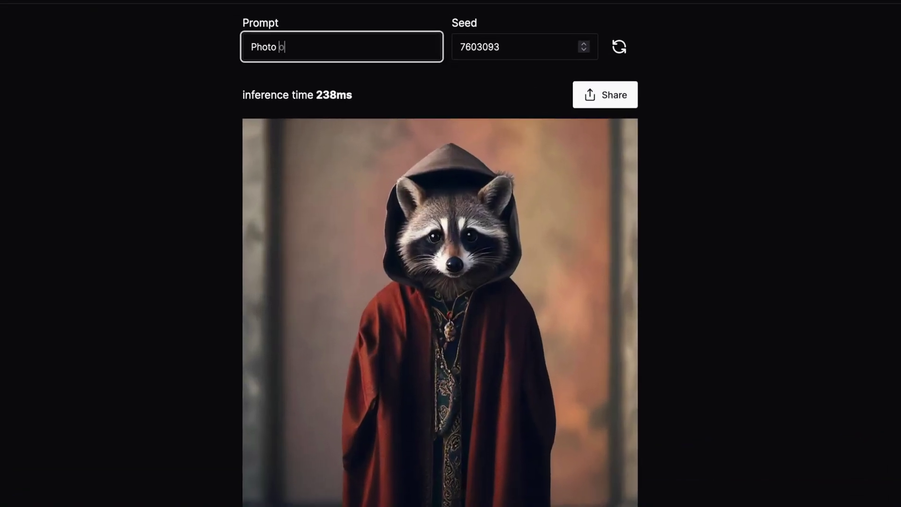
{"action": "type", "text": " man, stanid"}
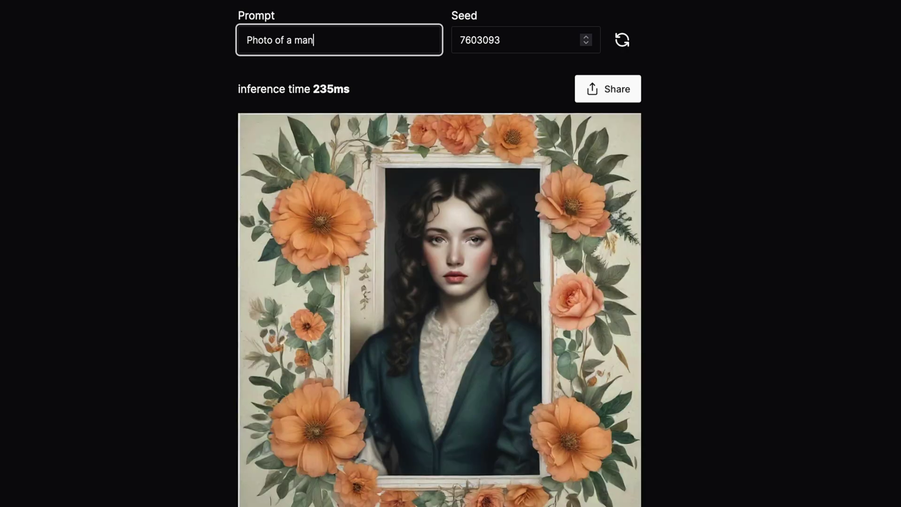
{"action": "key", "text": "BackSpace"}
{"action": "key", "text": "BackSpace"}
{"action": "type", "text": "d"}
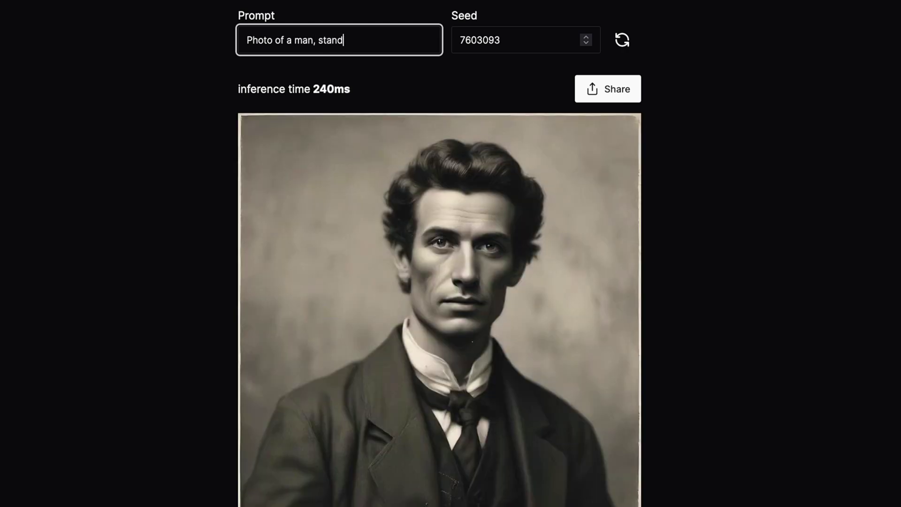
{"action": "type", "text": "ing in a street,"}
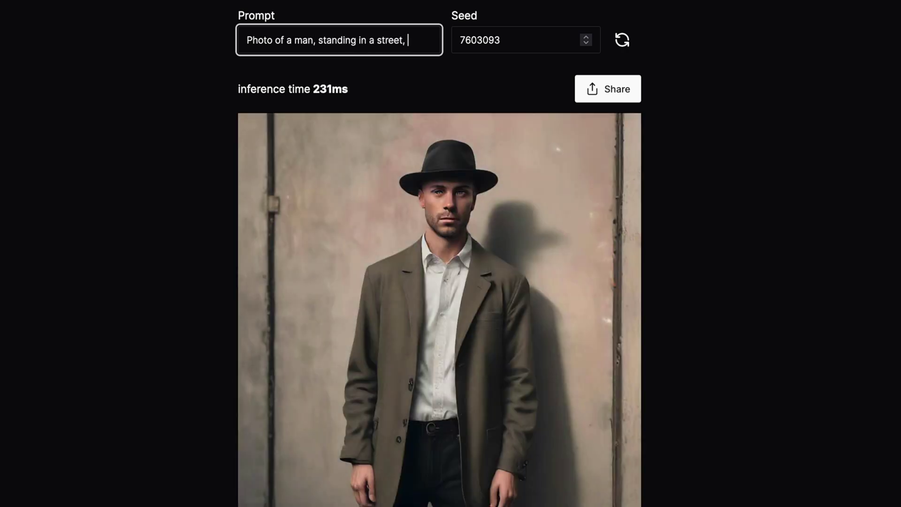